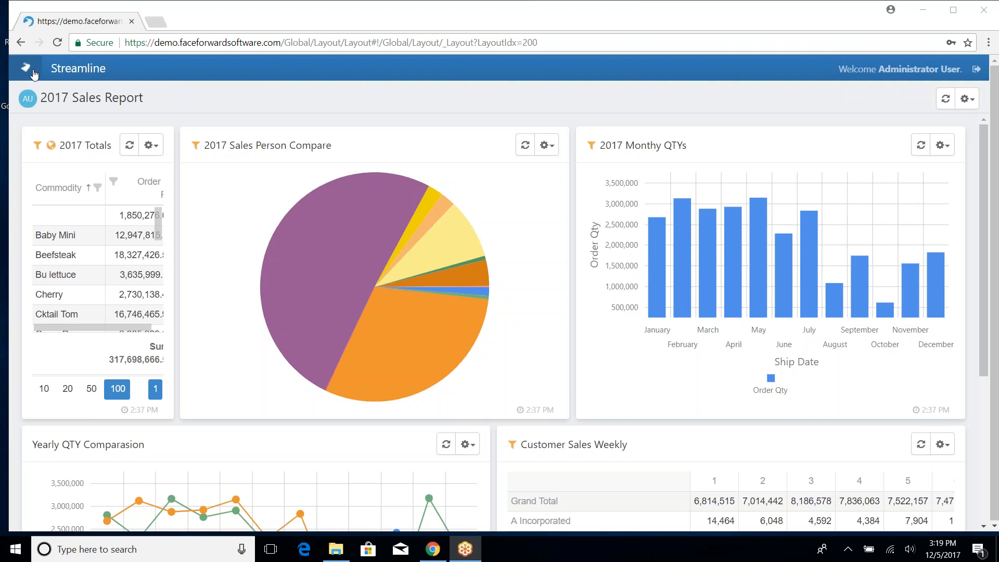
- Open the Tiles panel from the Streamline sidebar, beside the 2017 Sales Report dashboard
{"action": "left_click", "coordinate": [26, 69]}
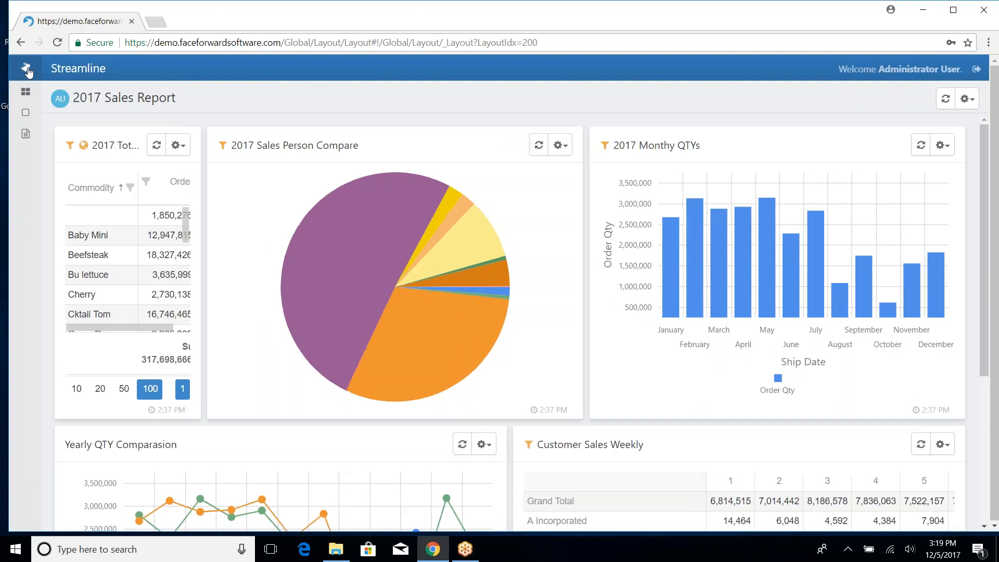
{"action": "left_click", "coordinate": [26, 114]}
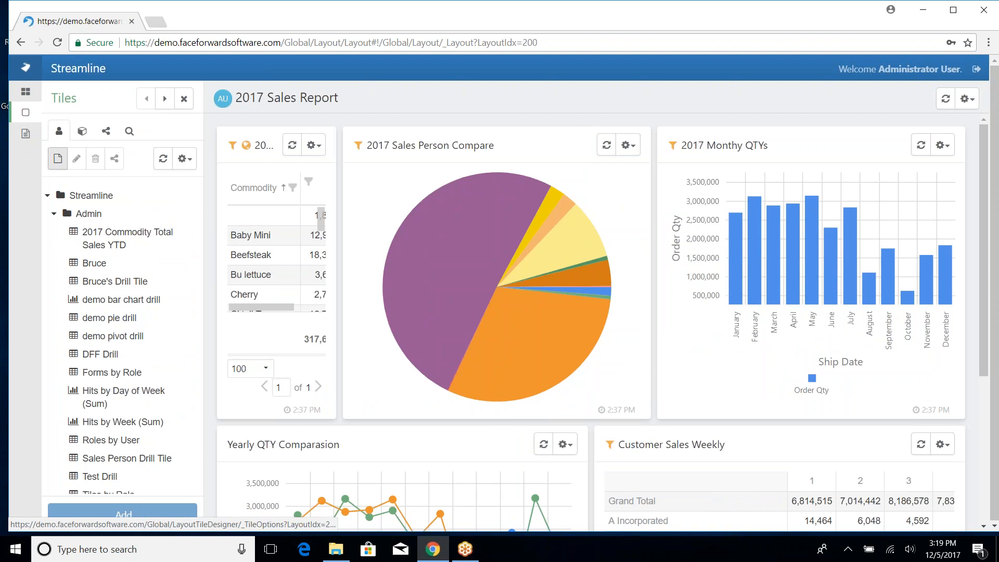
- Create a new Chart tile named 'Sales by Year/Month' on the Famous Order Line datasource
{"action": "left_click", "coordinate": [57, 159]}
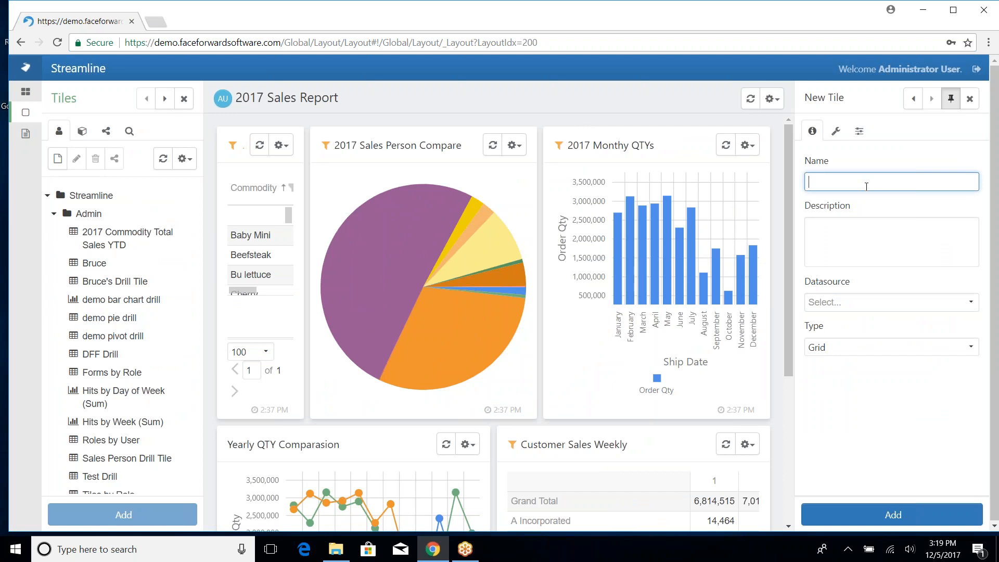
{"action": "type", "text": "Sales by Year/Month"}
{"action": "left_click", "coordinate": [862, 306]}
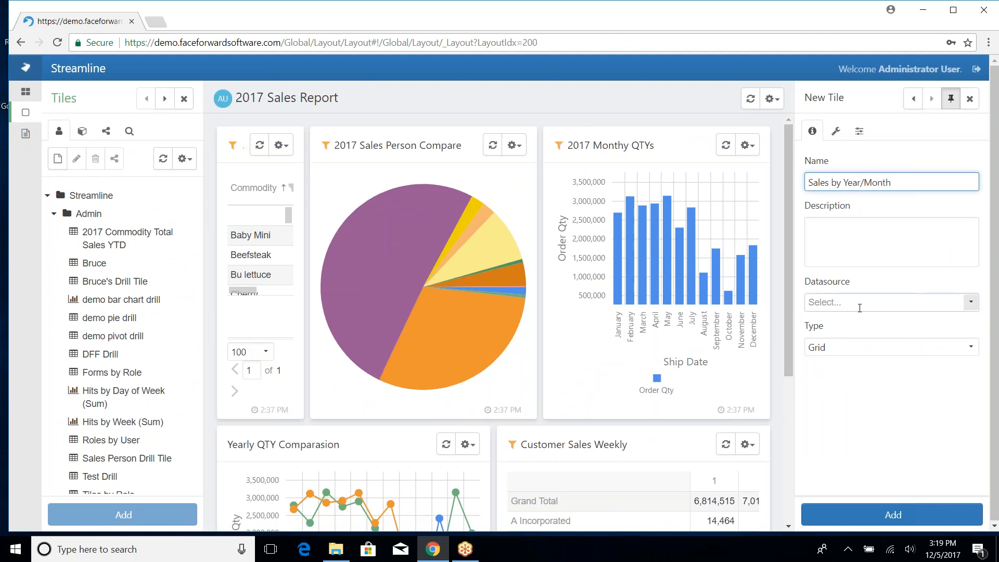
{"action": "type", "text": "Famouse="}
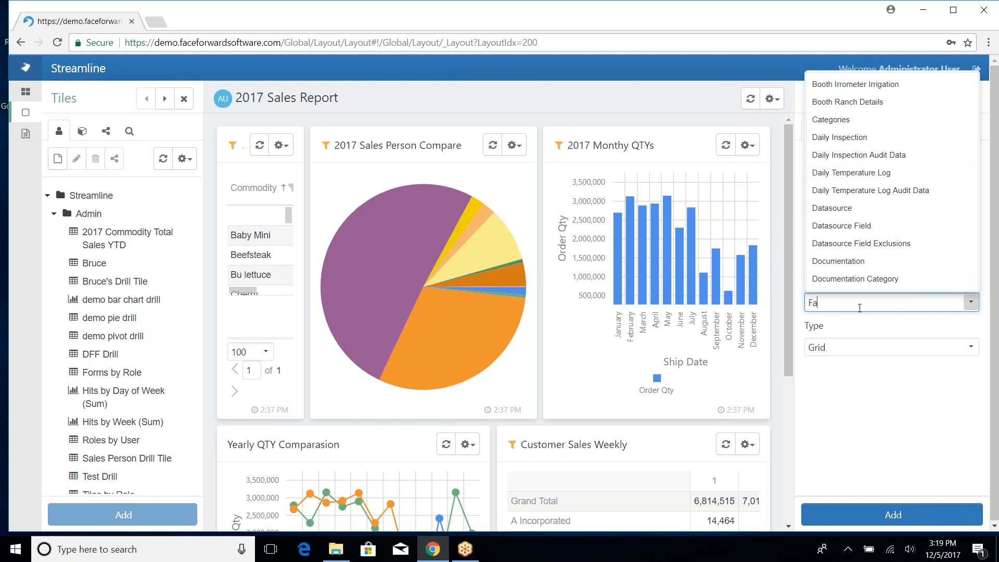
{"action": "key", "text": "BackSpace"}
{"action": "key", "text": "BackSpace"}
{"action": "type", "text": "Order"}
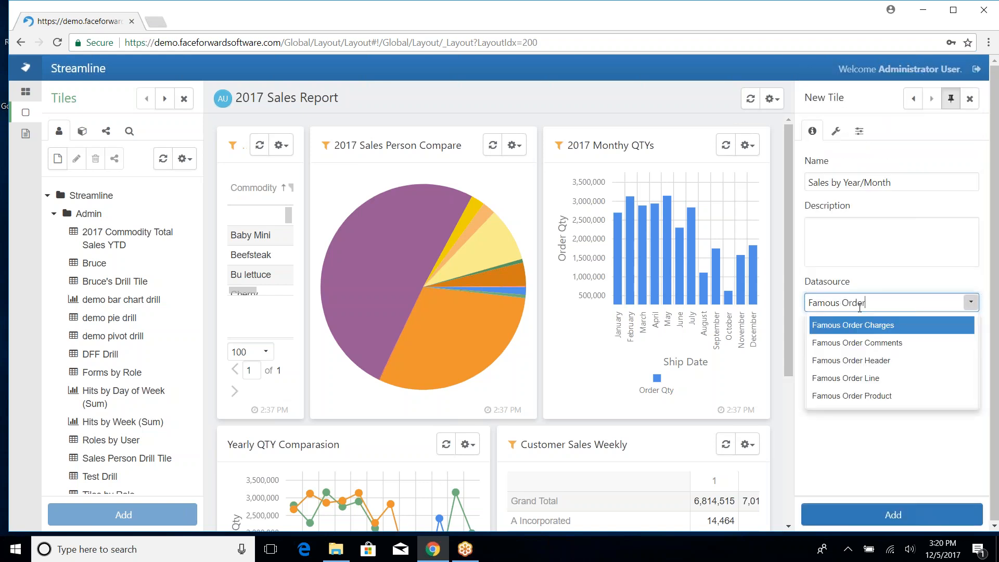
{"action": "left_click", "coordinate": [862, 378]}
{"action": "left_click", "coordinate": [858, 347]}
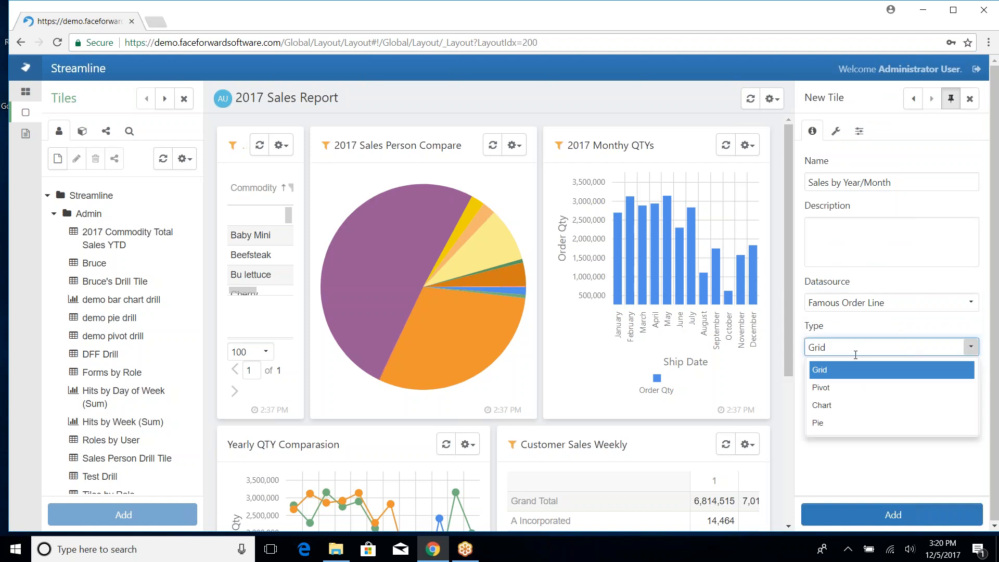
{"action": "left_click", "coordinate": [854, 408]}
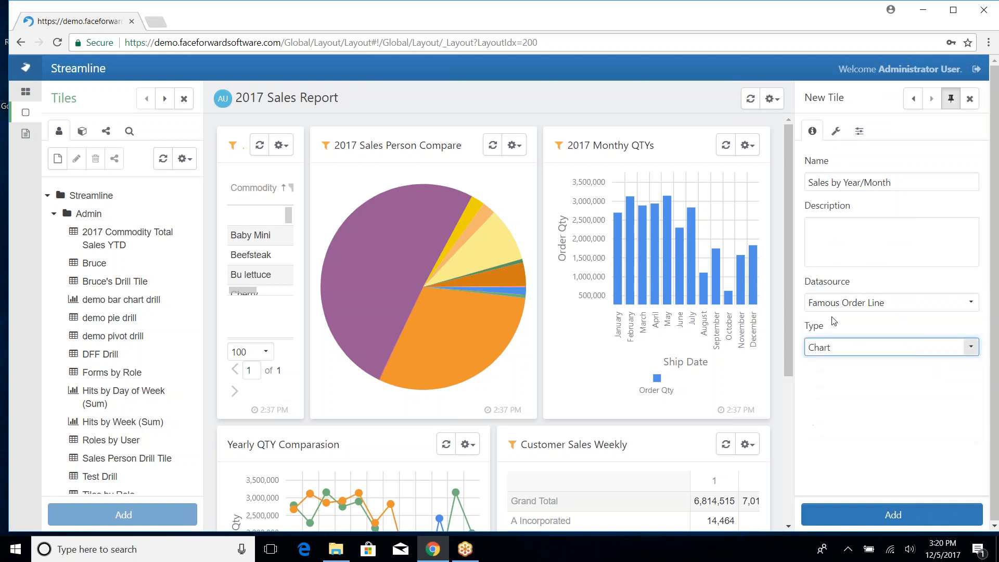
- Add the Ship Date field to the tile's layout twice
{"action": "left_click", "coordinate": [839, 136]}
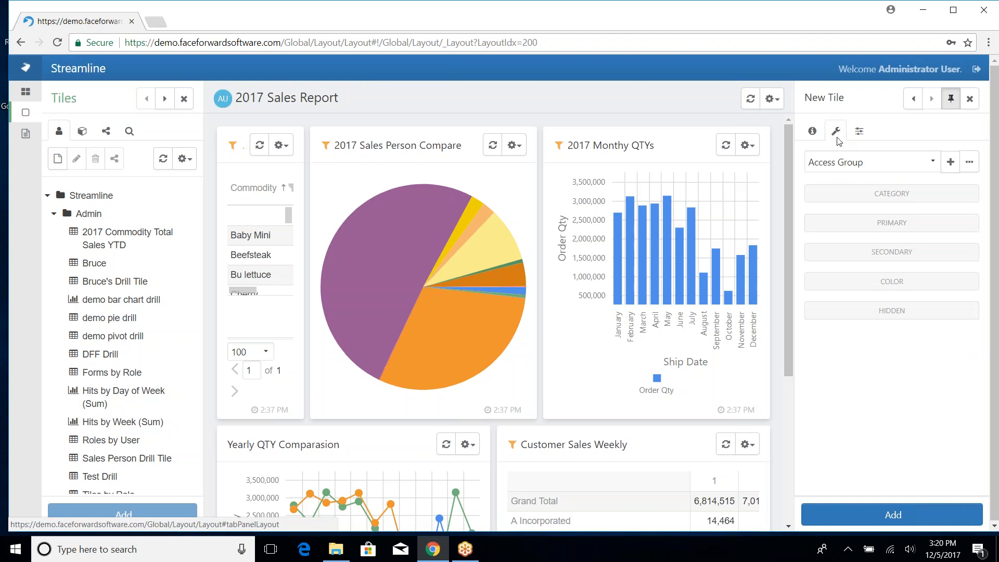
{"action": "left_click", "coordinate": [881, 166]}
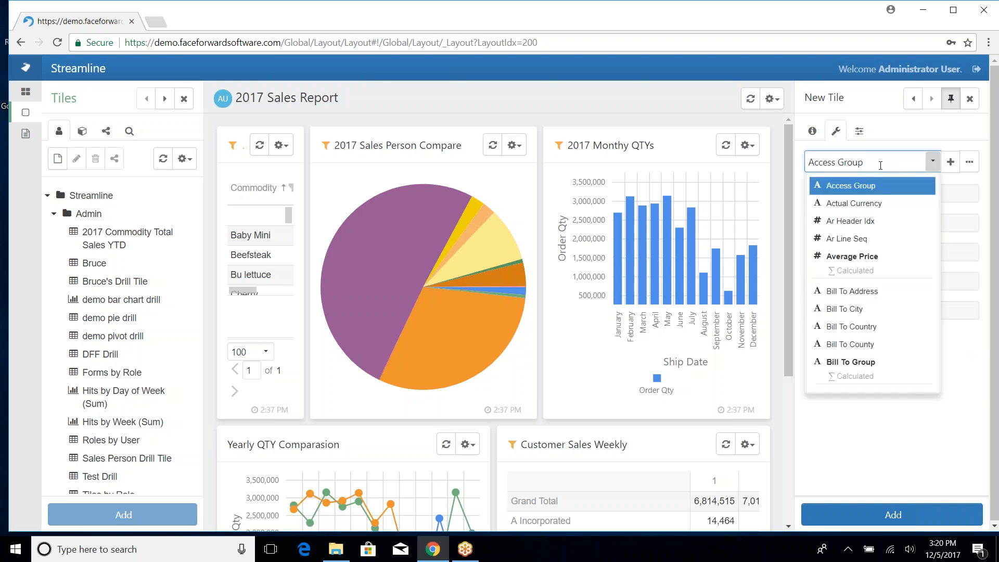
{"action": "key", "text": "BackSpace"}
{"action": "key", "text": "BackSpace"}
{"action": "key", "text": "BackSpace"}
{"action": "key", "text": "BackSpace"}
{"action": "key", "text": "BackSpace"}
{"action": "key", "text": "BackSpace"}
{"action": "key", "text": "BackSpace"}
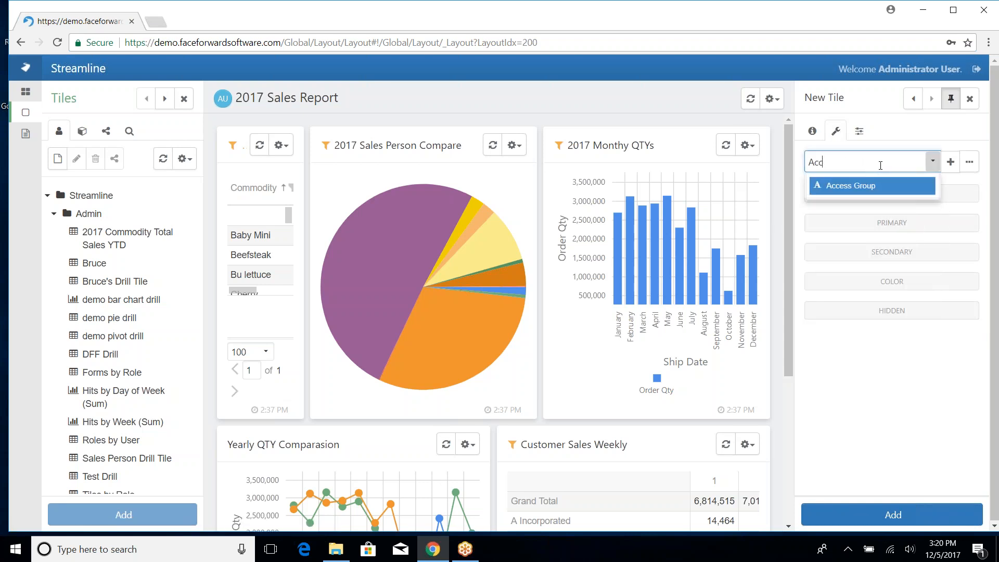
{"action": "key", "text": "BackSpace"}
{"action": "type", "text": "Sh"}
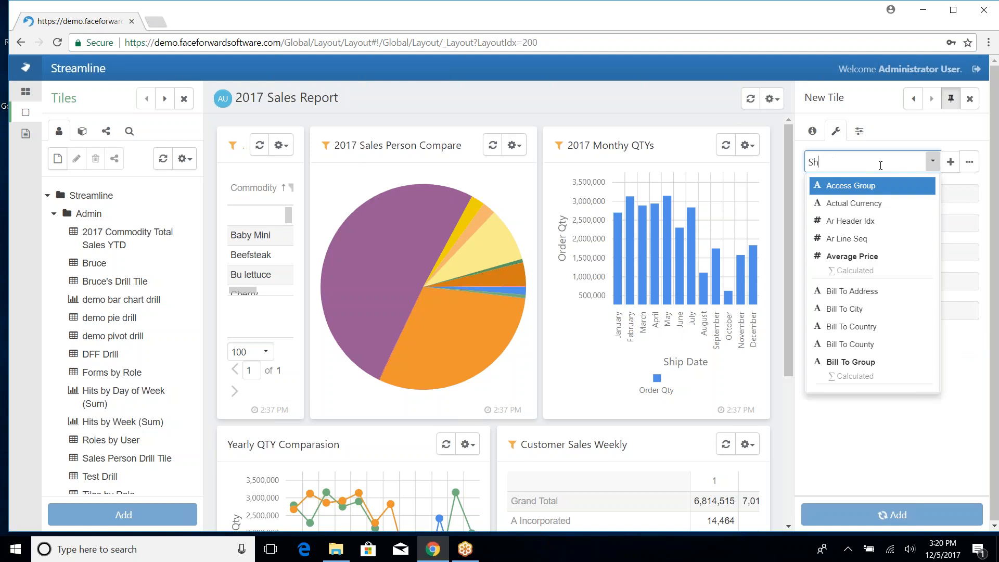
{"action": "type", "text": "ip"}
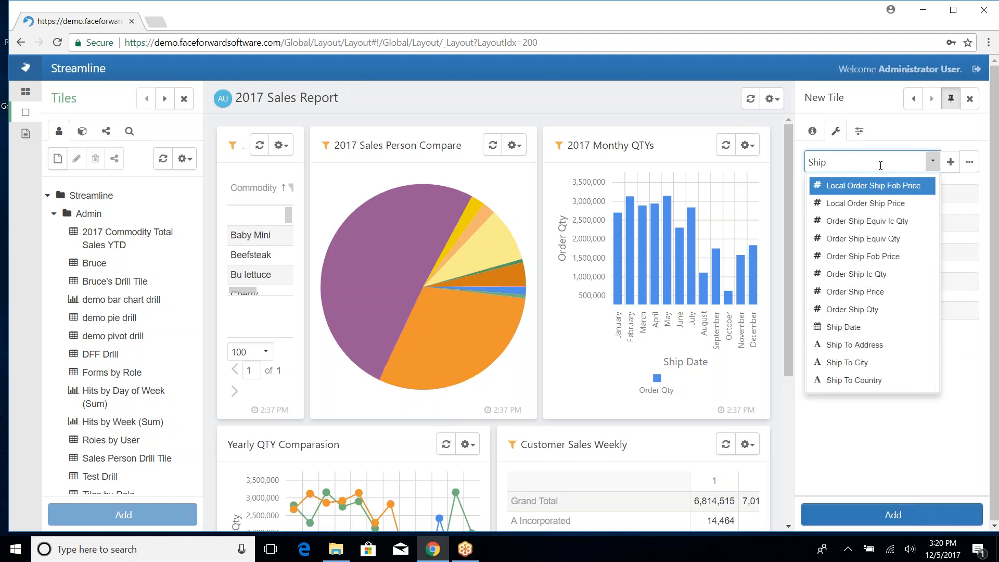
{"action": "left_click", "coordinate": [877, 328]}
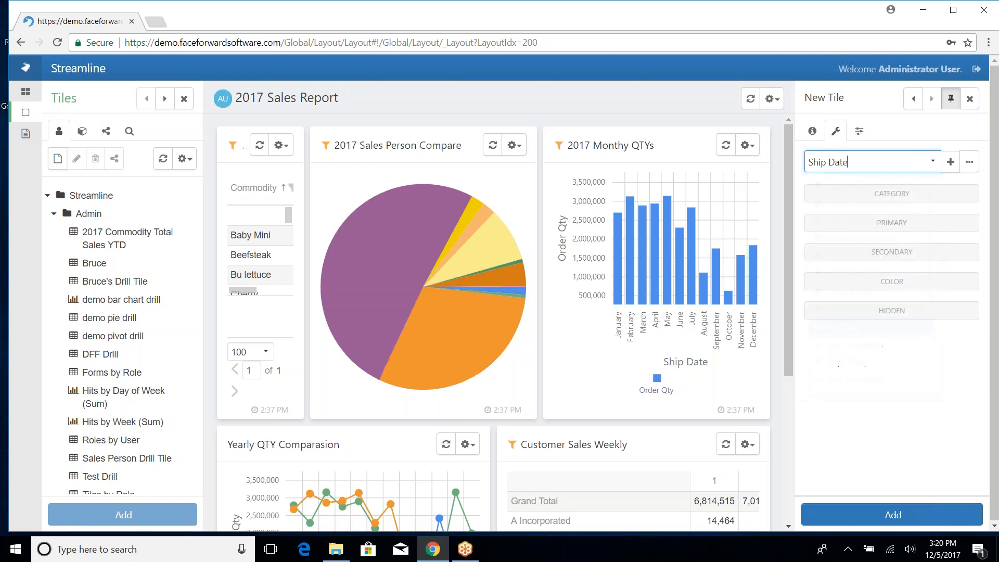
{"action": "left_click", "coordinate": [950, 166]}
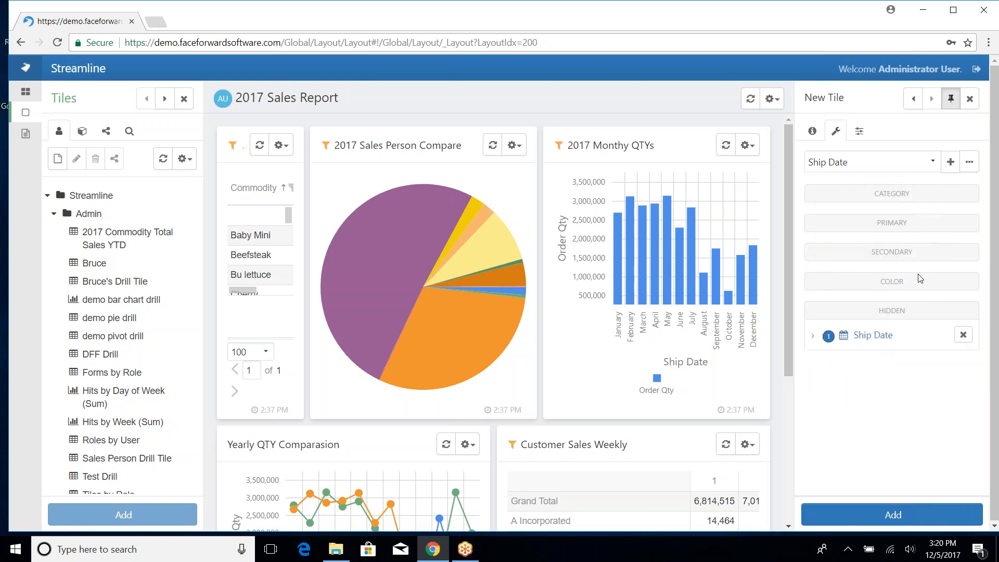
{"action": "left_click", "coordinate": [863, 163]}
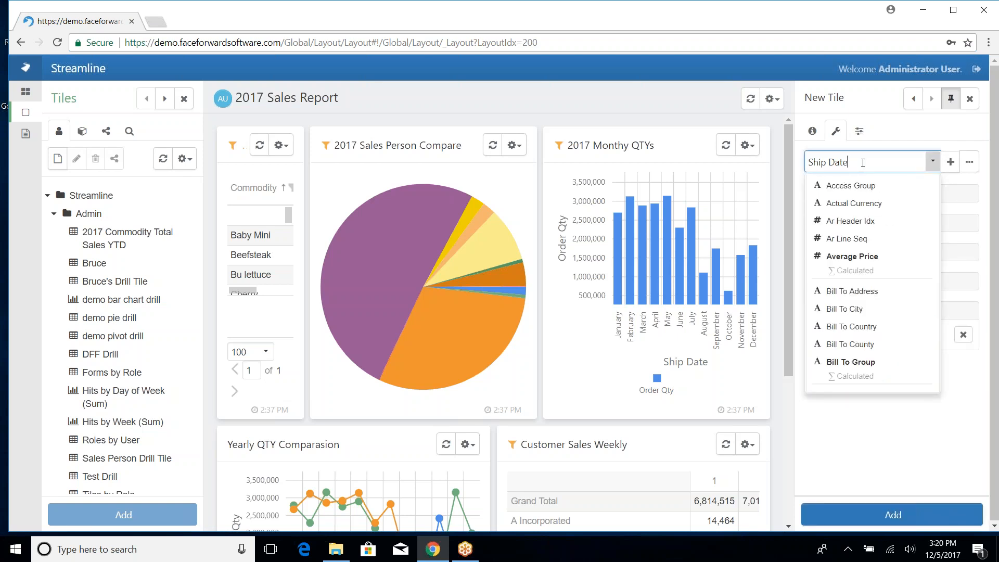
{"action": "left_click", "coordinate": [949, 163]}
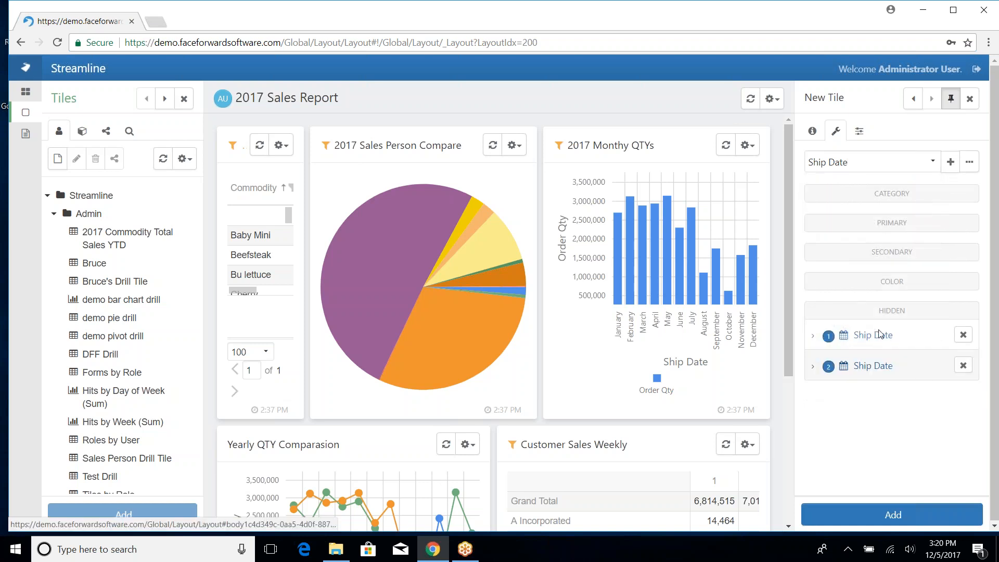
- Add Order Sale Price as the third layout field
{"action": "left_click", "coordinate": [859, 163]}
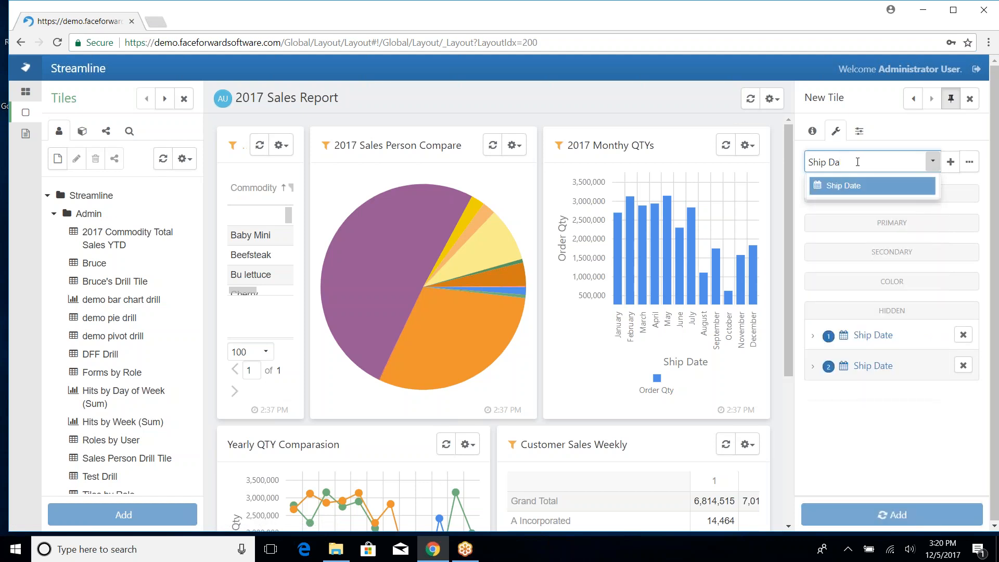
{"action": "key", "text": "BackSpace"}
{"action": "key", "text": "BackSpace"}
{"action": "key", "text": "BackSpace"}
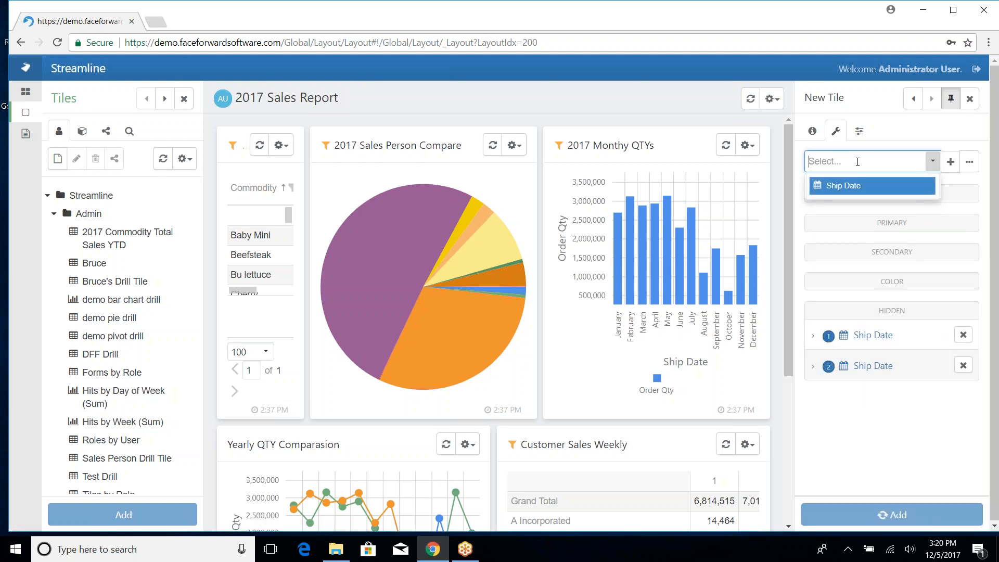
{"action": "type", "text": "Order S"}
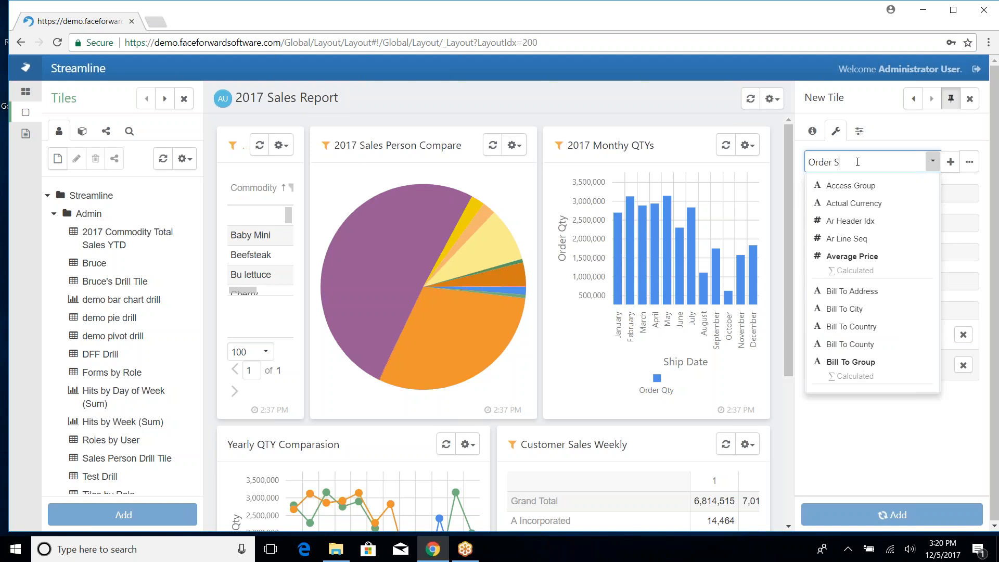
{"action": "type", "text": "ale Price"}
{"action": "key", "text": "Escape"}
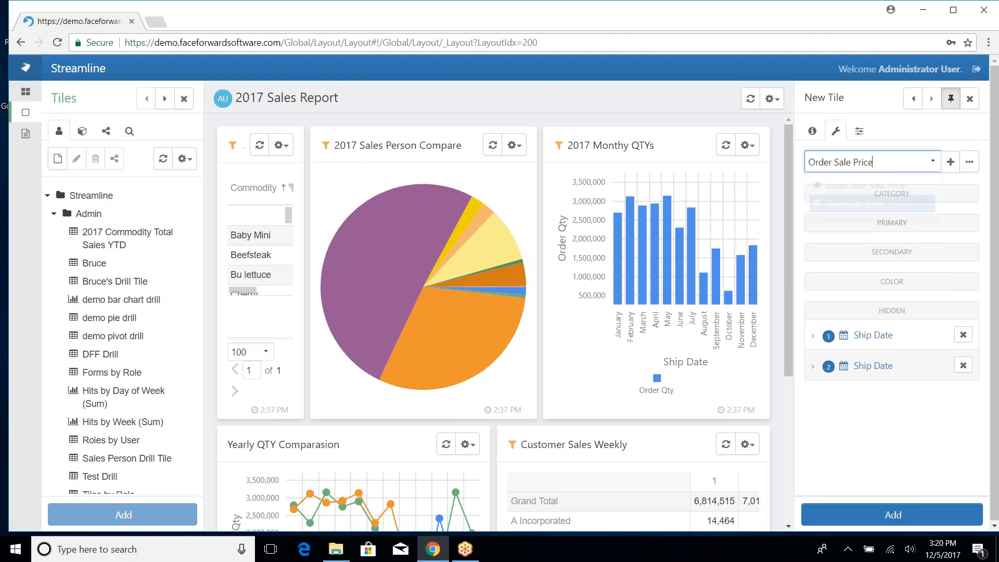
{"action": "left_click", "coordinate": [950, 162]}
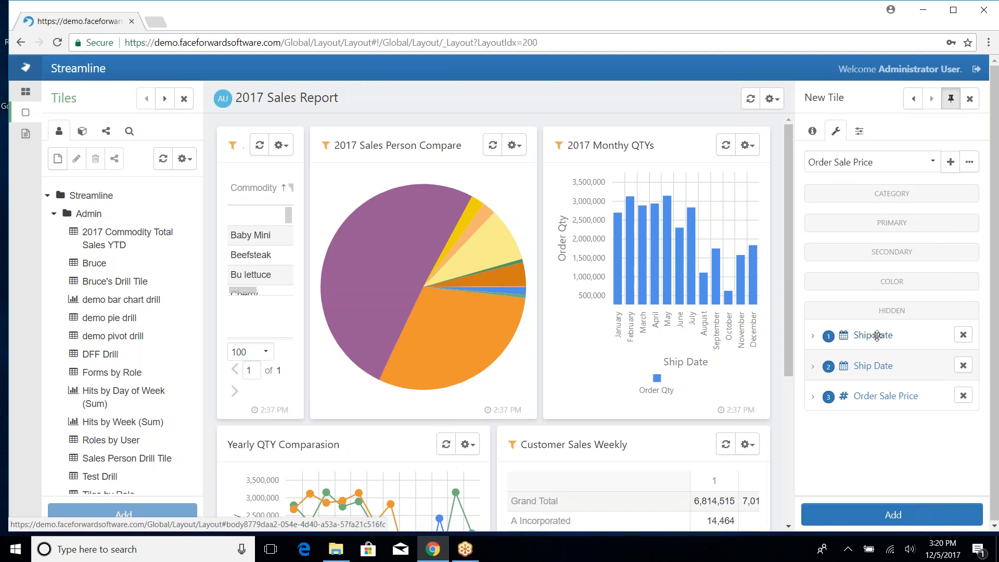
- Map first Ship Date to Category, Order Sale Price to Primary, second Ship Date to Color
{"action": "left_click_drag", "start_coordinate": [877, 336], "coordinate": [880, 220]}
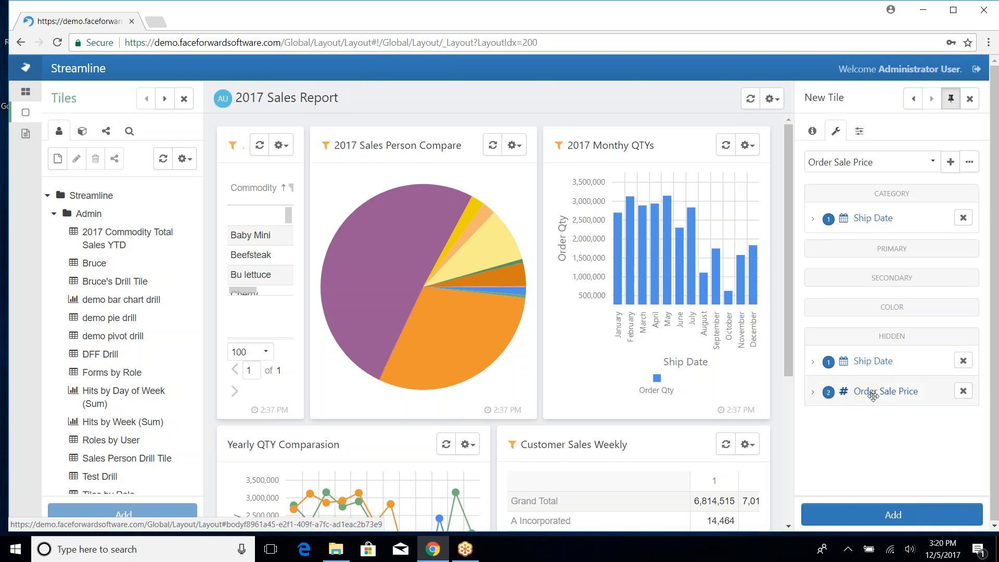
{"action": "left_click_drag", "start_coordinate": [877, 391], "coordinate": [876, 277]}
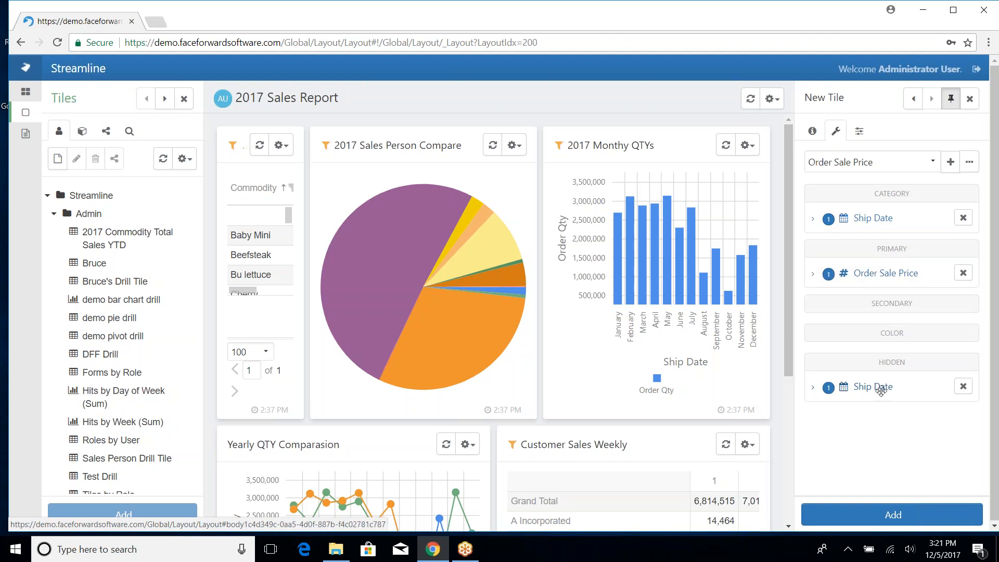
{"action": "left_click_drag", "start_coordinate": [881, 388], "coordinate": [888, 356]}
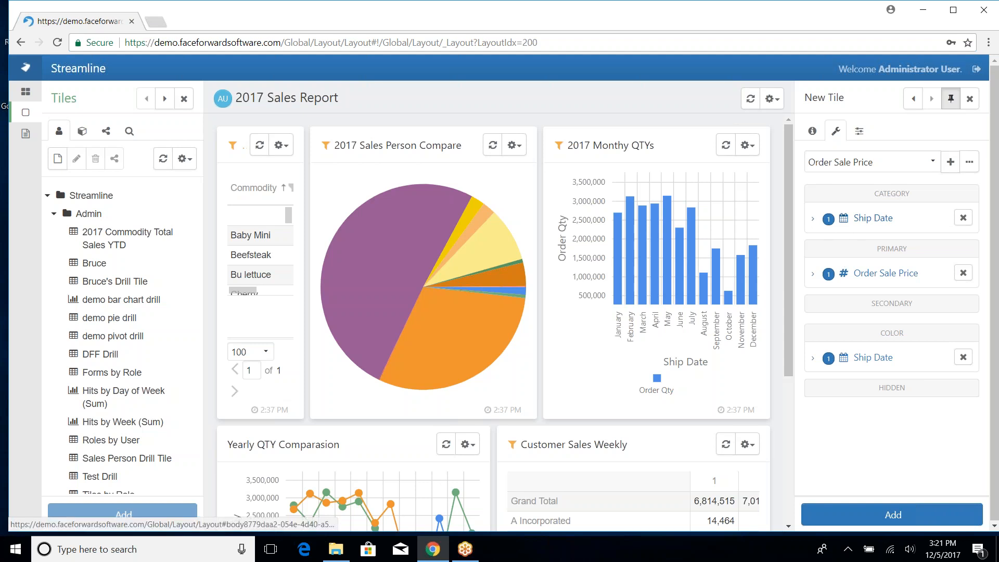
- Set the Category Ship Date's grouping to Month in its format options
{"action": "left_click", "coordinate": [873, 218]}
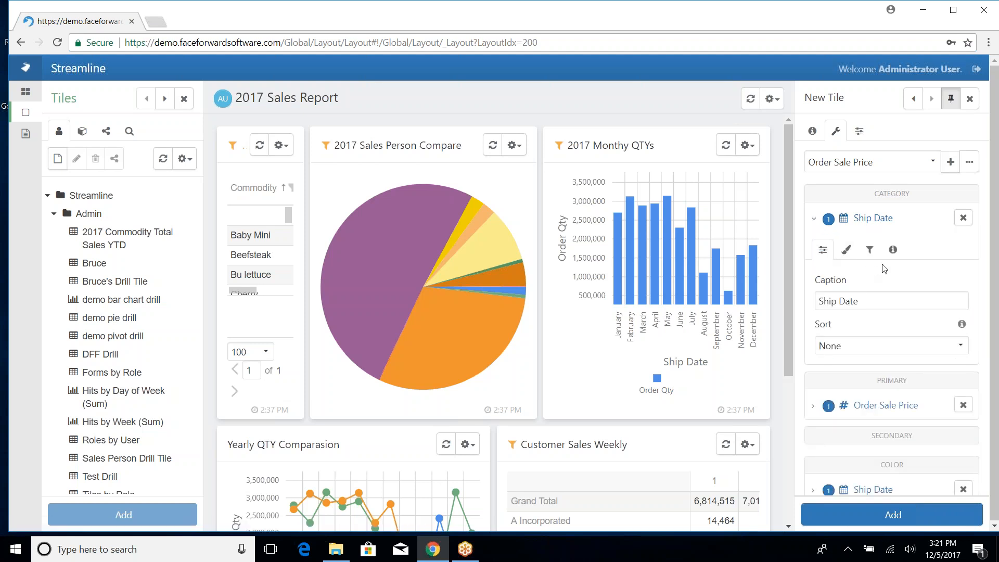
{"action": "left_click", "coordinate": [847, 256]}
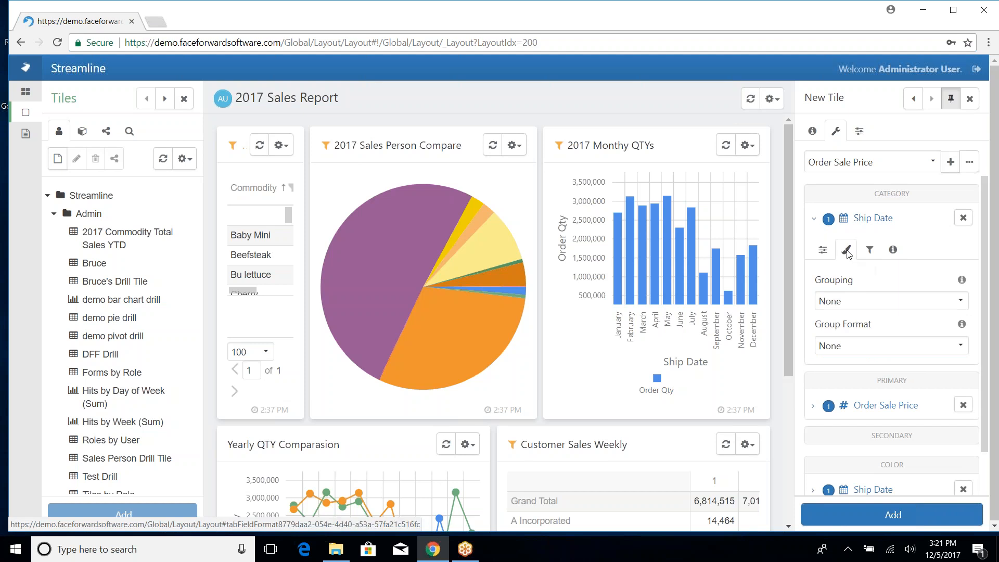
{"action": "left_click", "coordinate": [851, 303]}
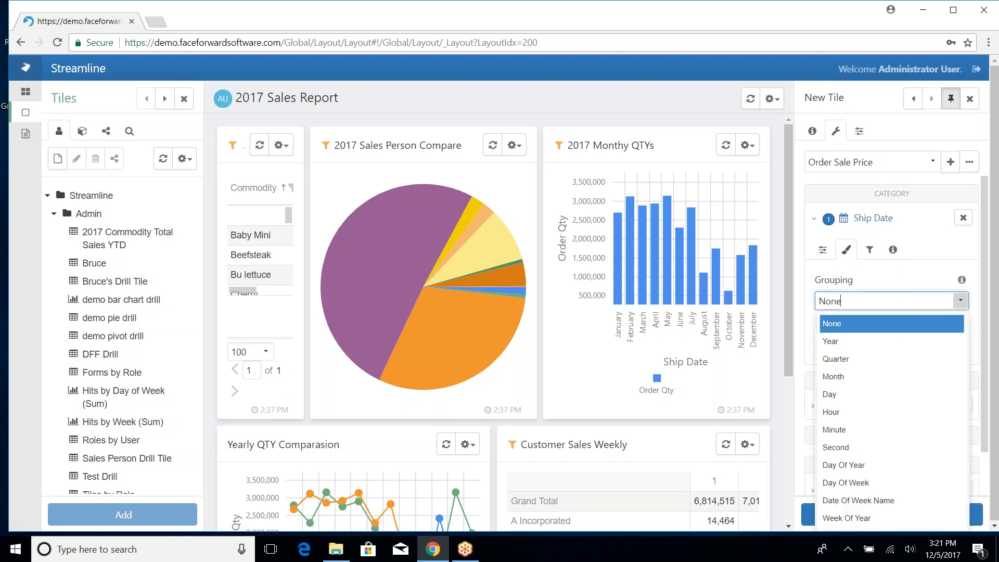
{"action": "left_click", "coordinate": [845, 382]}
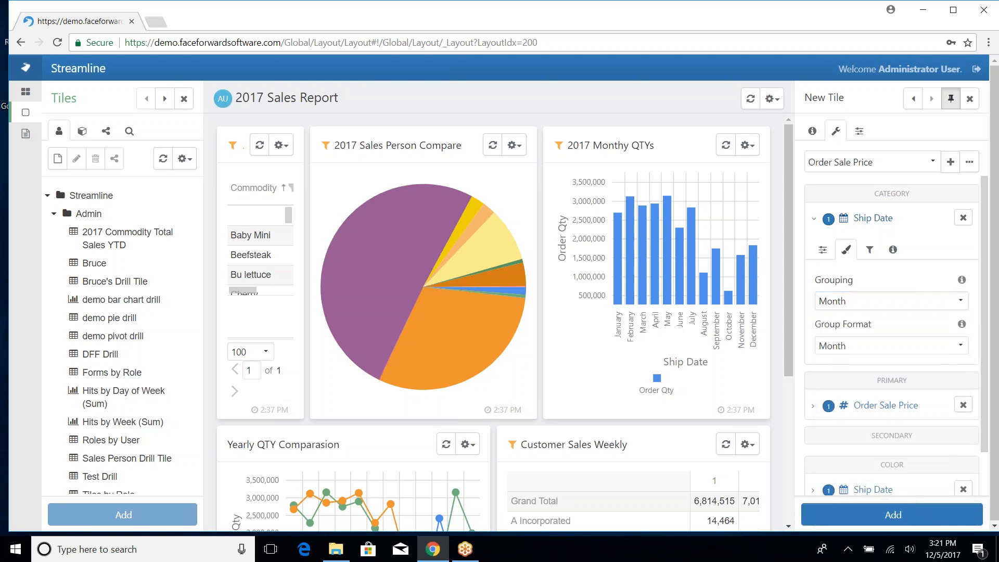
- Set the Color Ship Date's grouping to Year in its format options
{"action": "left_click", "coordinate": [813, 219]}
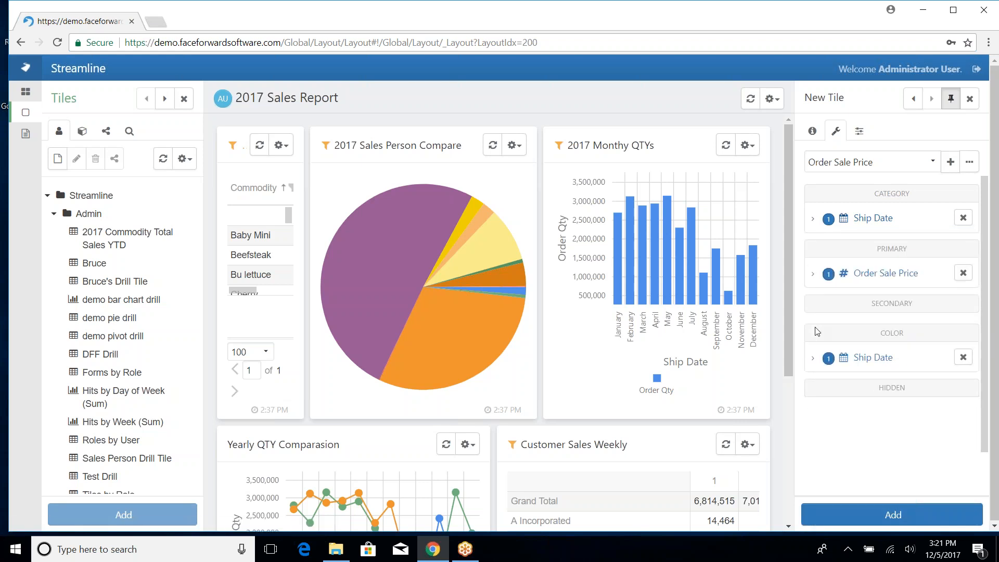
{"action": "left_click", "coordinate": [813, 359]}
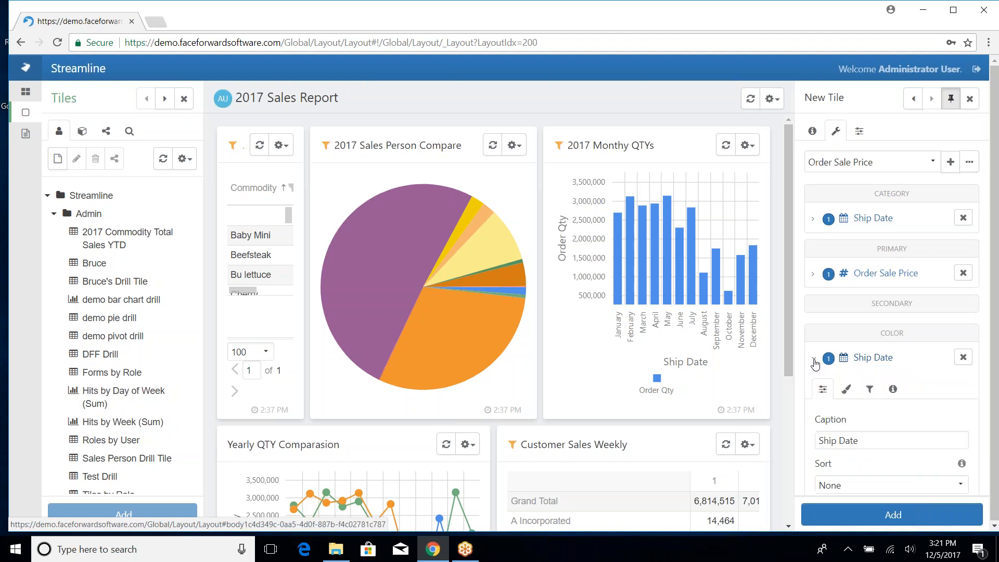
{"action": "left_click", "coordinate": [850, 395]}
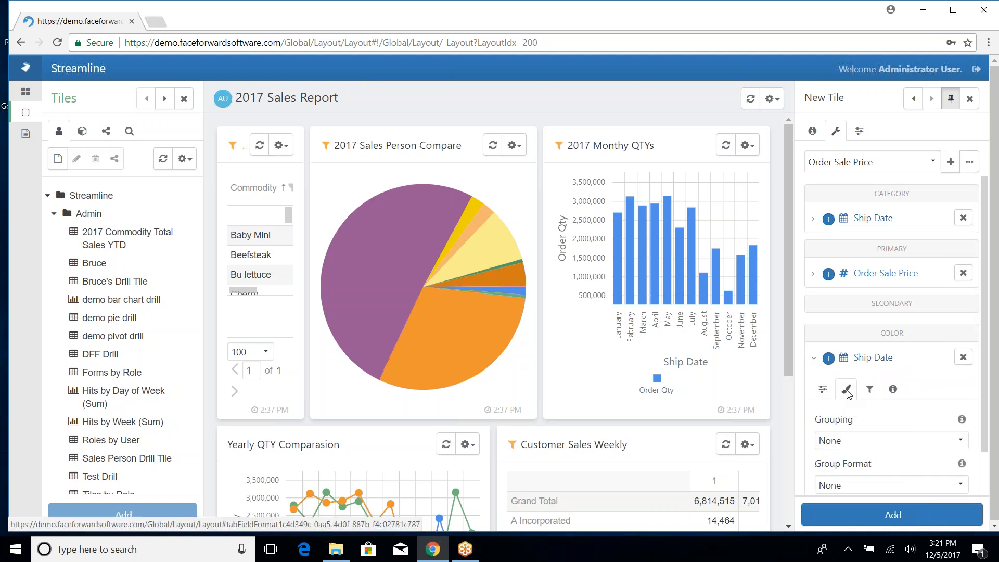
{"action": "left_click", "coordinate": [848, 439]}
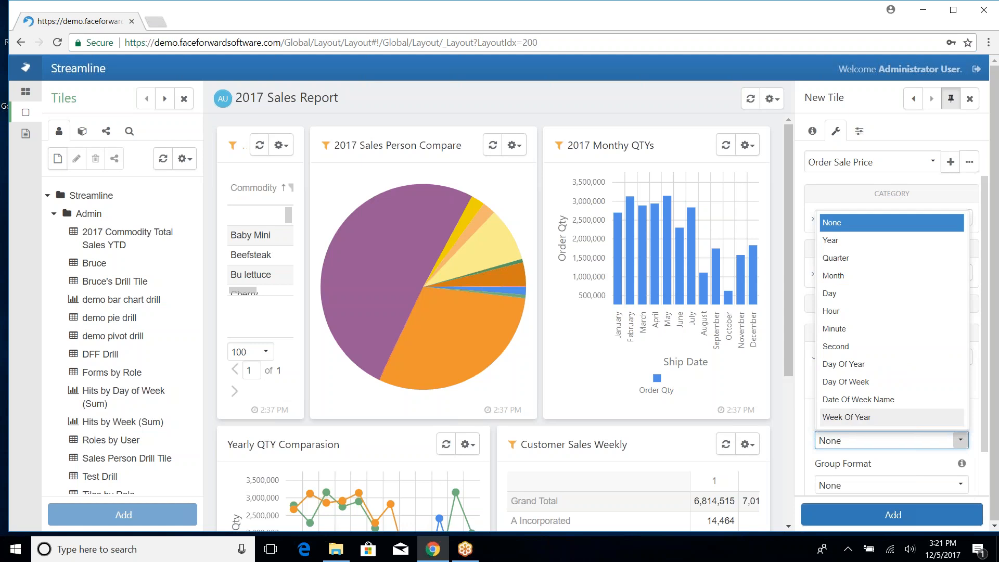
{"action": "left_click", "coordinate": [840, 241]}
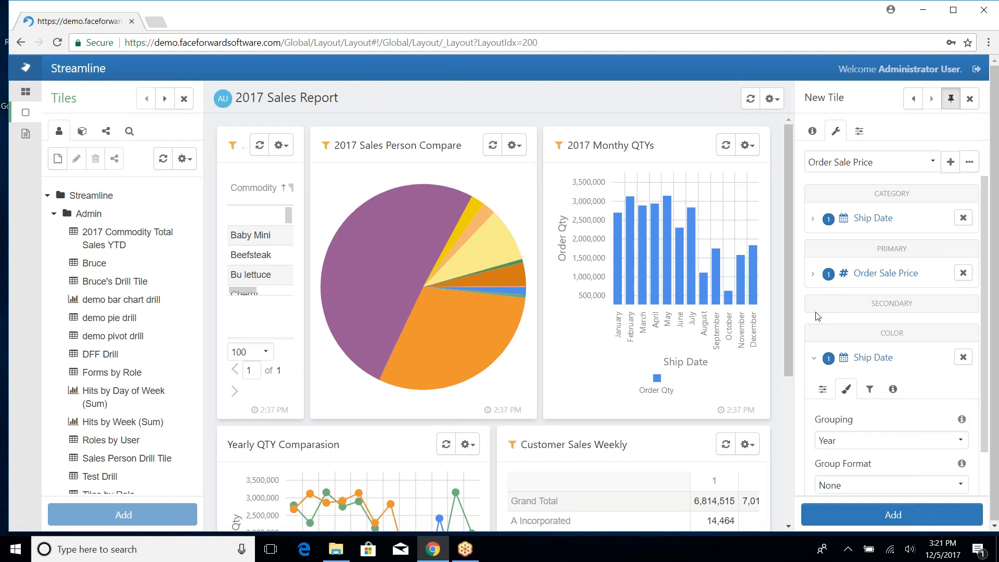
{"action": "left_click", "coordinate": [814, 359]}
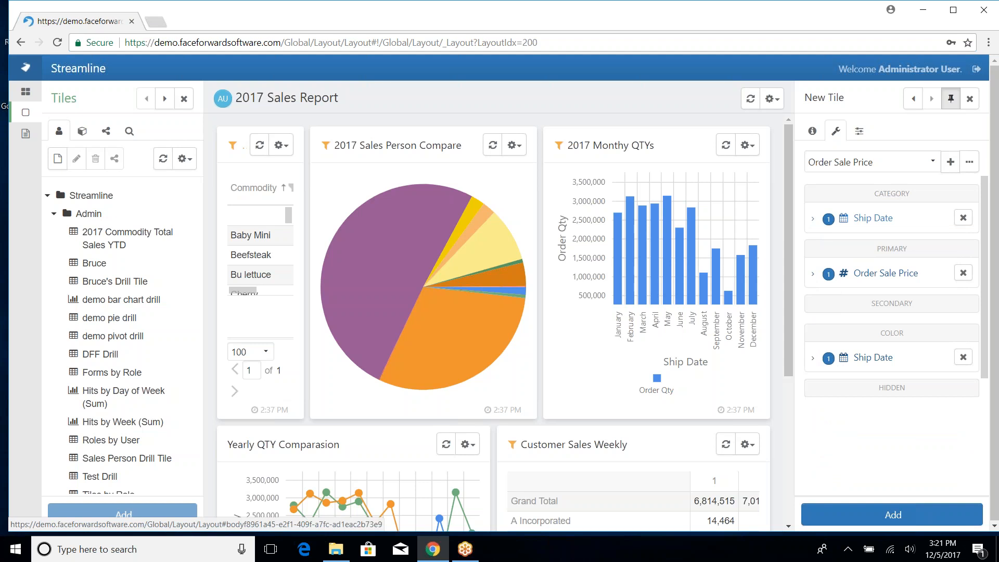
{"action": "left_click", "coordinate": [813, 273]}
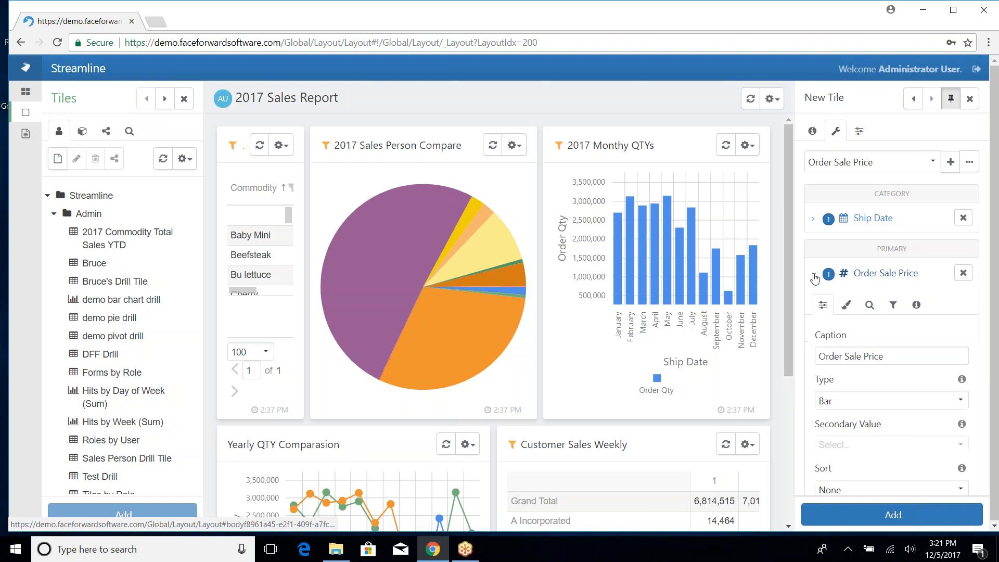
{"action": "left_click", "coordinate": [858, 404]}
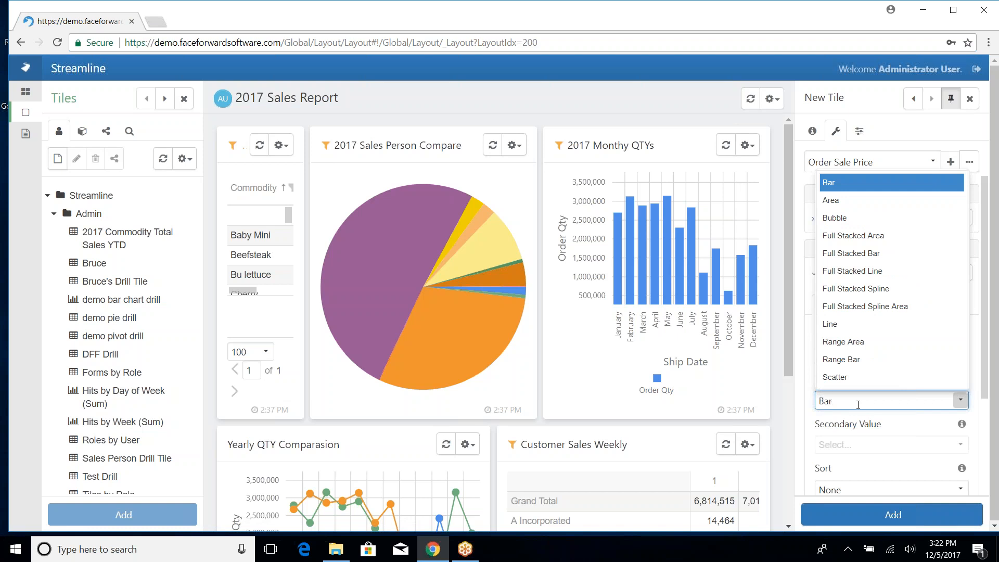
{"action": "left_click", "coordinate": [857, 401]}
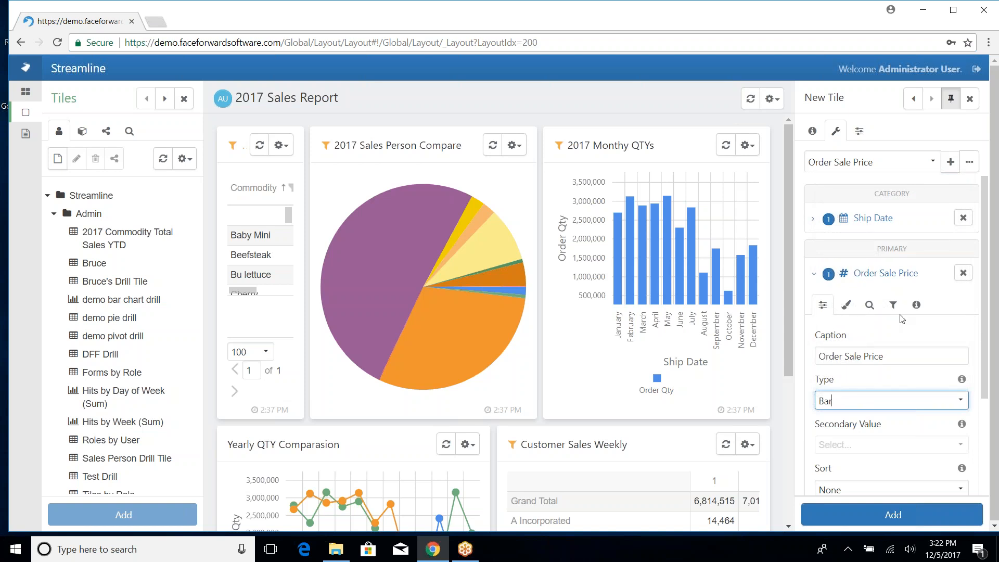
{"action": "left_click", "coordinate": [814, 274]}
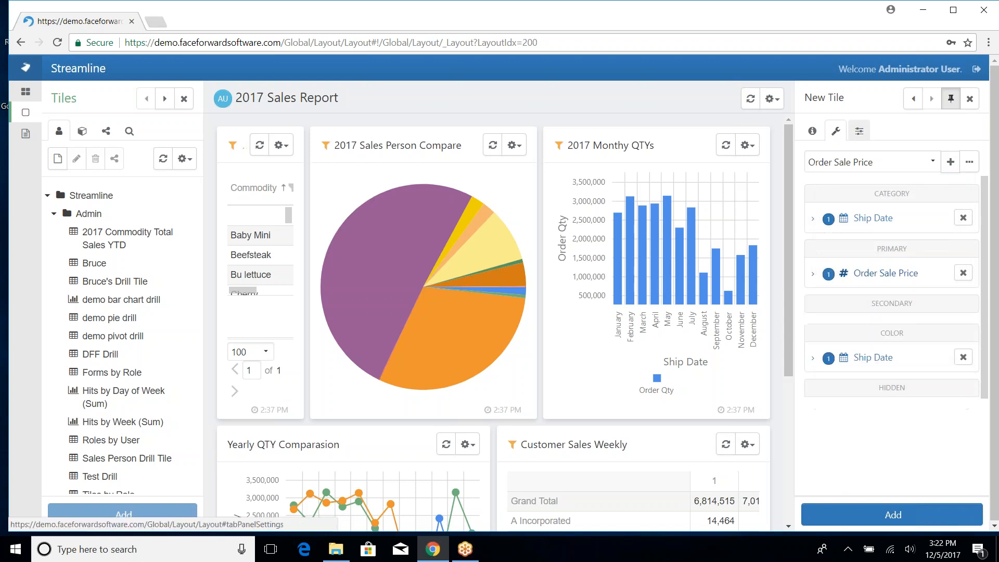
- Show the tile's Settings and scroll down to the Design and Legend options
{"action": "left_click", "coordinate": [860, 135]}
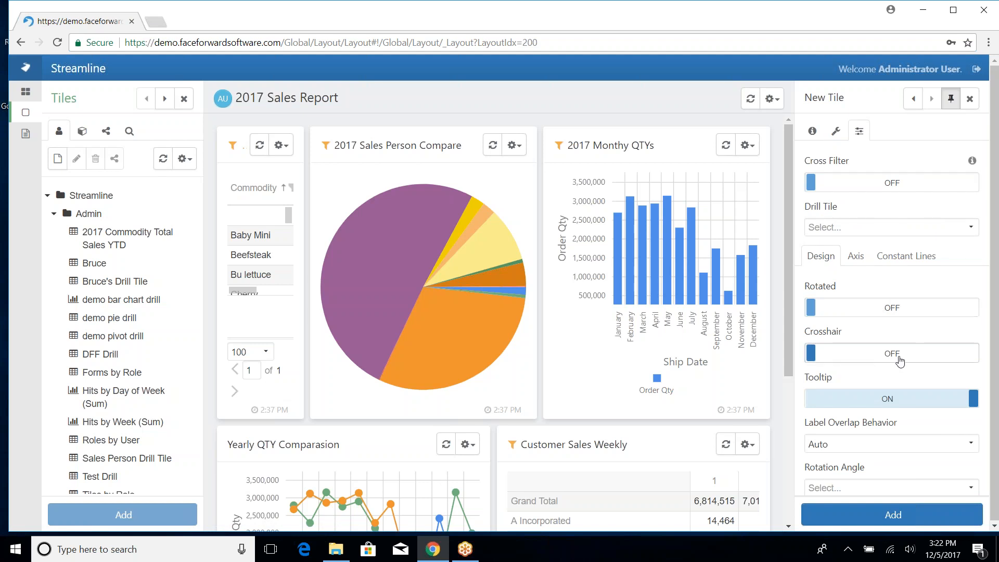
{"action": "scroll", "coordinate": [898, 357], "scroll_direction": "down", "scroll_amount": 5}
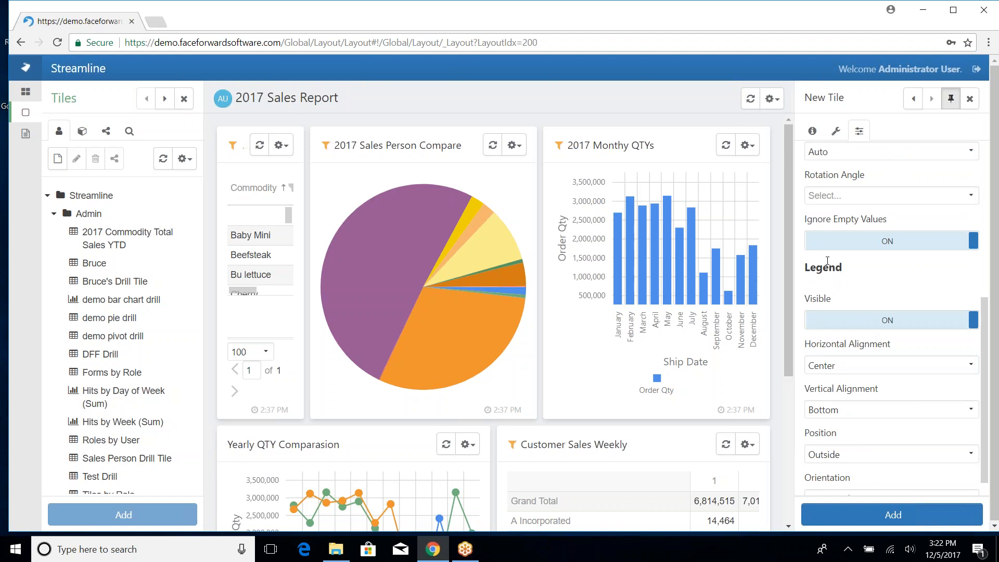
- Add the Sales by Year/Month tile to the dashboard and stretch it taller
{"action": "left_click", "coordinate": [868, 519]}
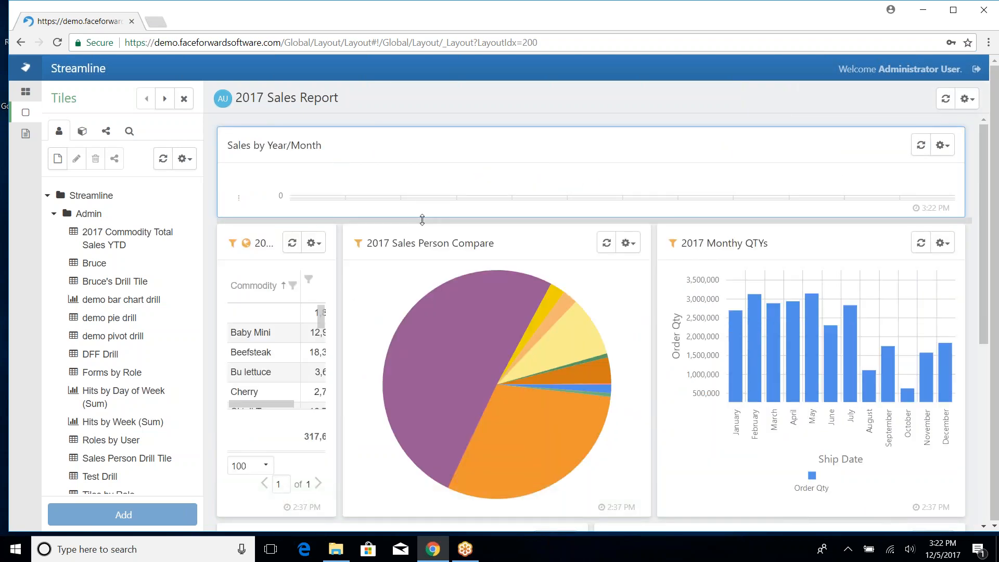
{"action": "left_click_drag", "start_coordinate": [422, 220], "coordinate": [420, 447]}
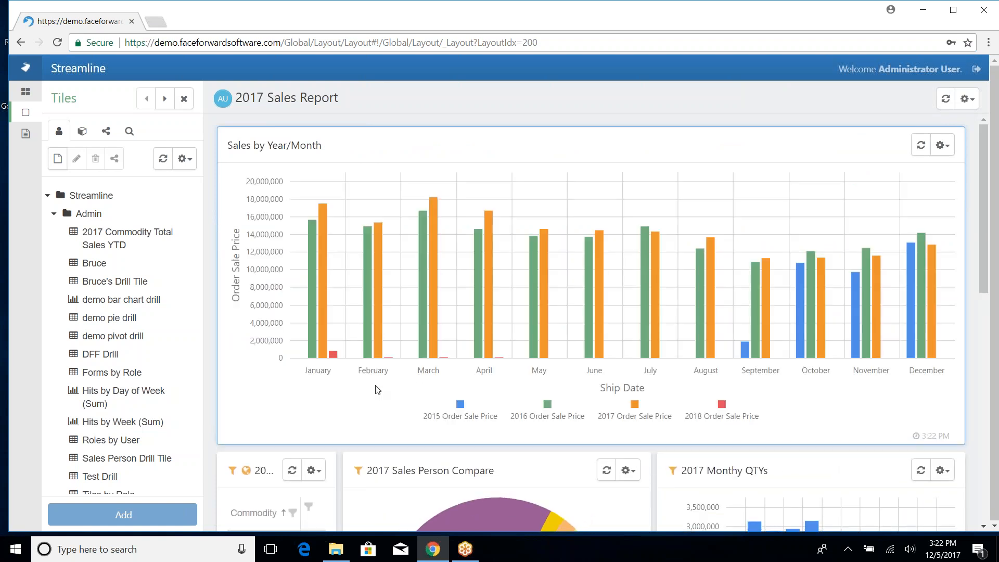
{"action": "mouse_move", "coordinate": [445, 261]}
{"action": "left_click", "coordinate": [945, 150]}
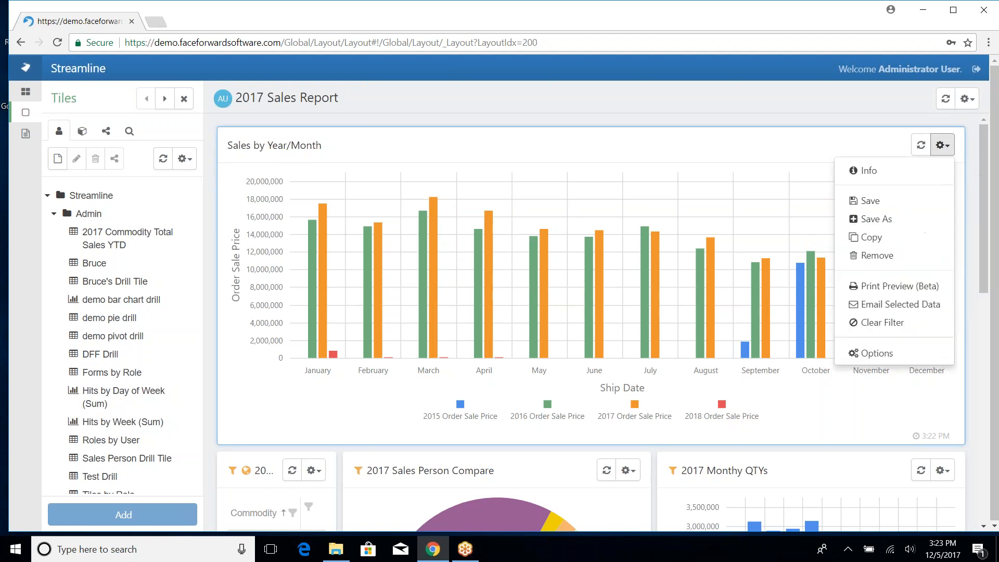
- Reopen the tile's Options and show its Category, Primary and Color field layout
{"action": "left_click", "coordinate": [874, 354]}
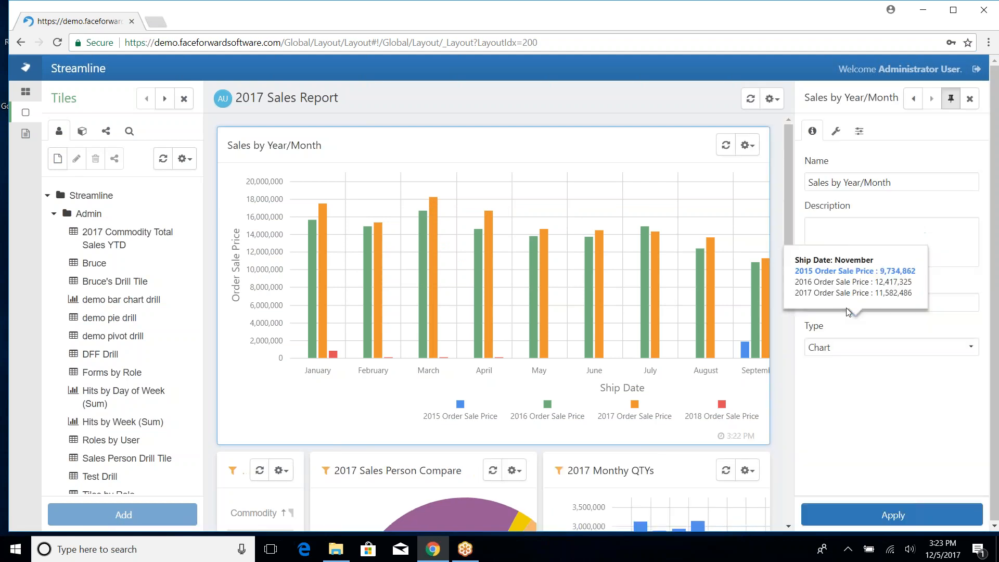
{"action": "left_click", "coordinate": [836, 131]}
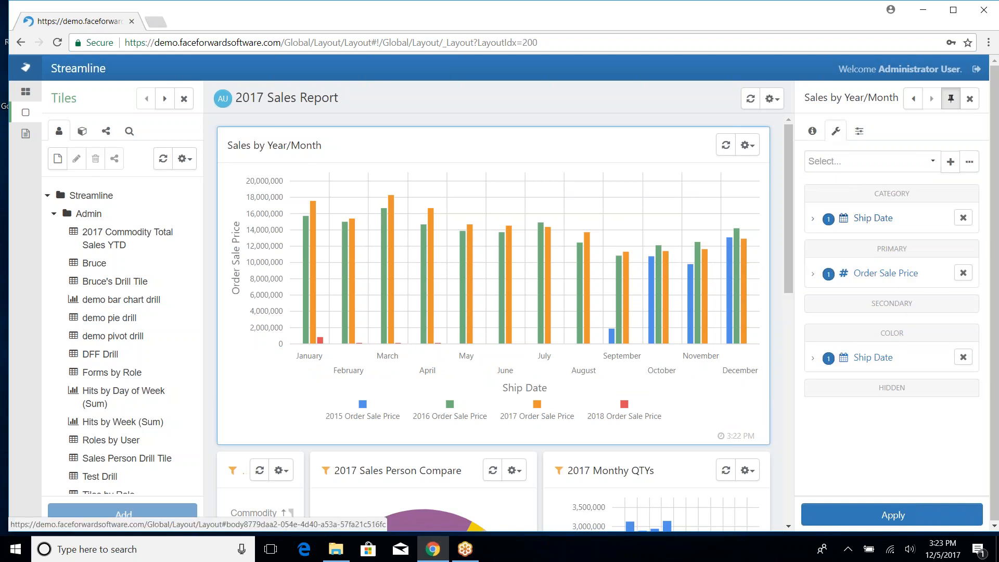
{"action": "mouse_move", "coordinate": [478, 321]}
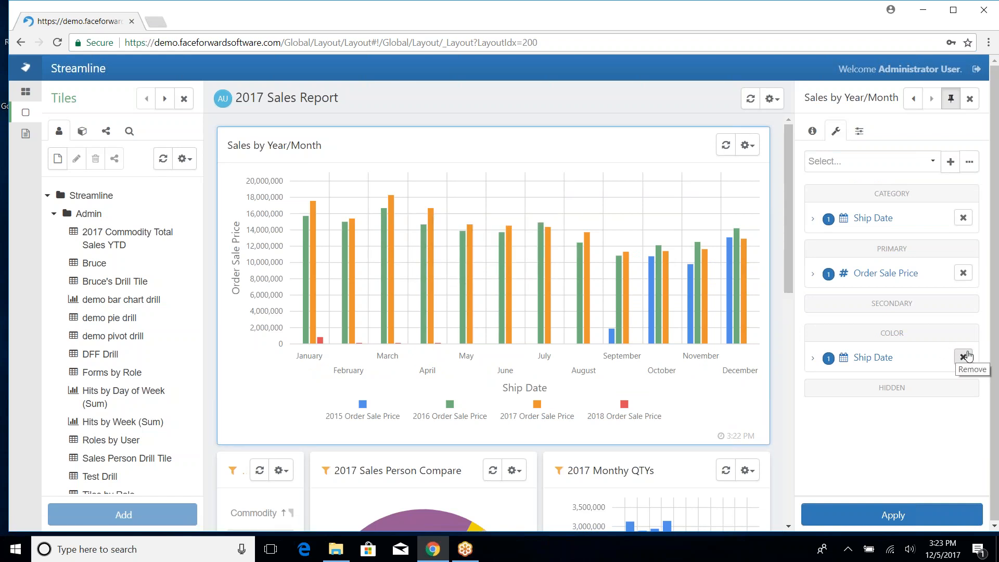
{"action": "left_click", "coordinate": [814, 219]}
{"action": "left_click", "coordinate": [846, 250]}
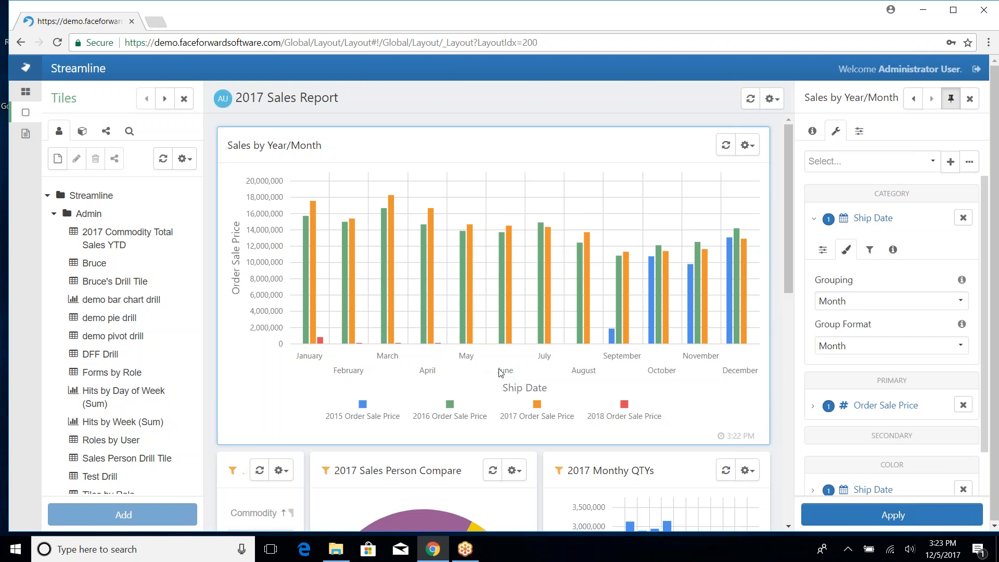
{"action": "left_click", "coordinate": [815, 219]}
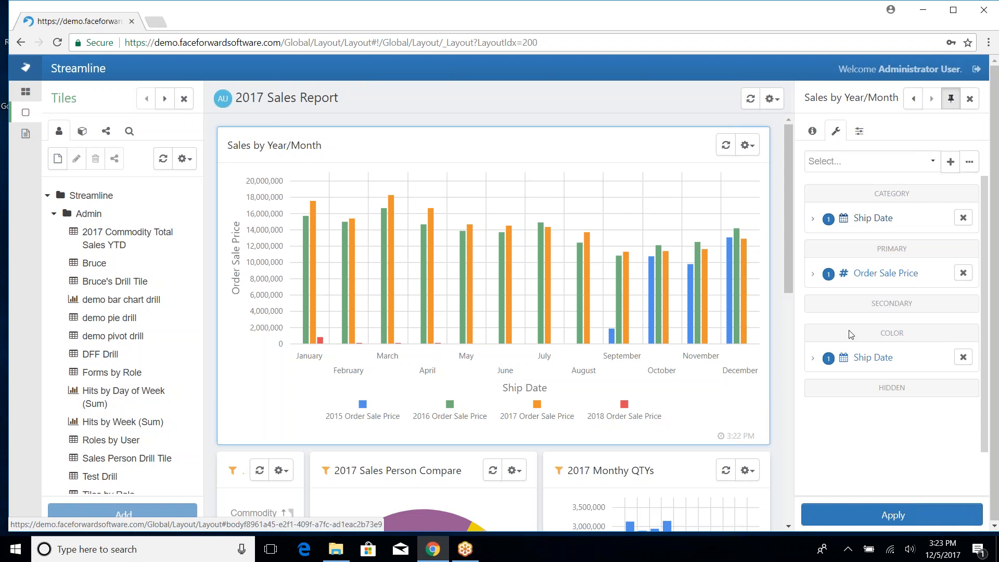
{"action": "left_click", "coordinate": [812, 359]}
{"action": "left_click", "coordinate": [846, 389]}
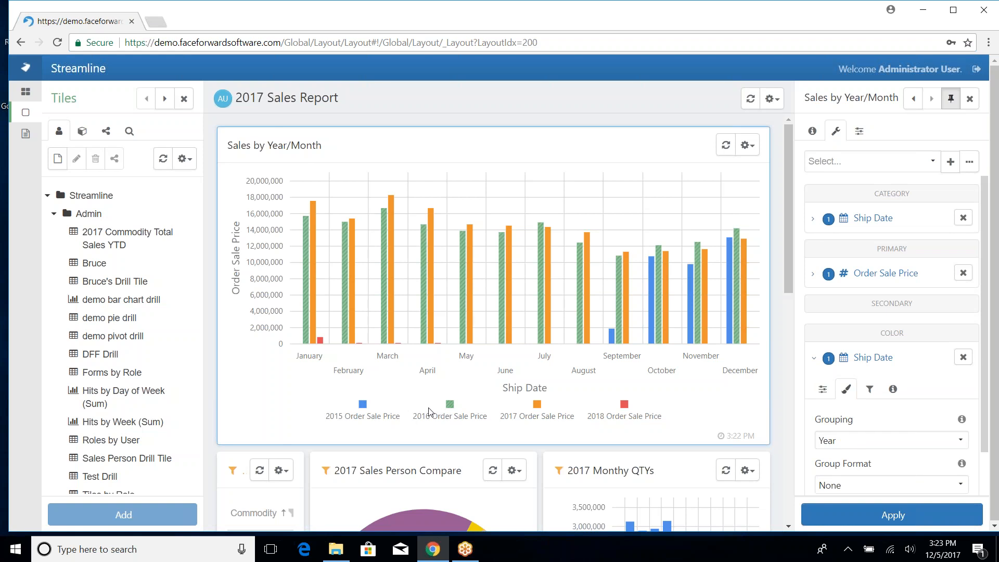
{"action": "left_click_drag", "start_coordinate": [920, 253], "coordinate": [877, 249]}
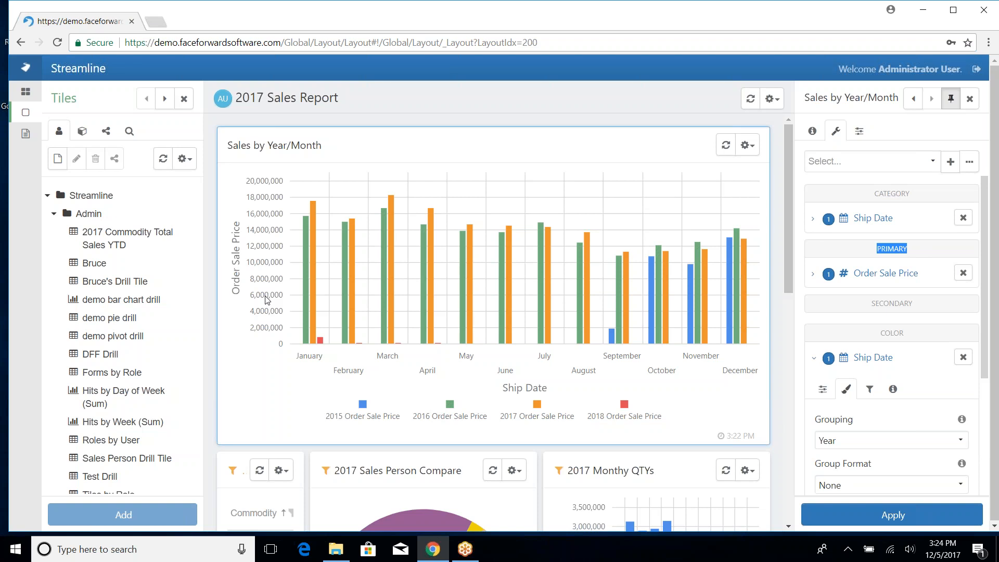
{"action": "left_click_drag", "start_coordinate": [873, 305], "coordinate": [921, 308]}
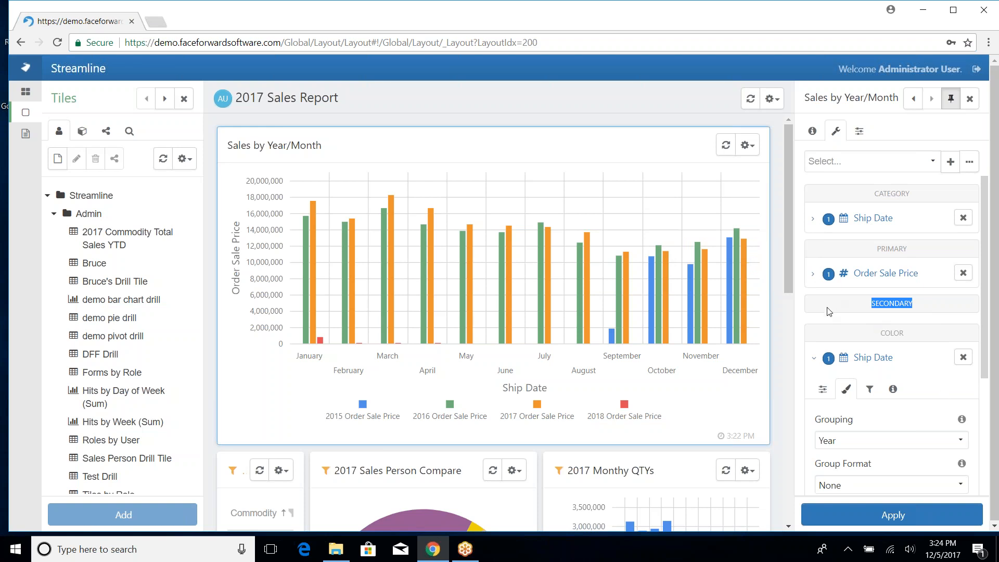
{"action": "left_click", "coordinate": [817, 358]}
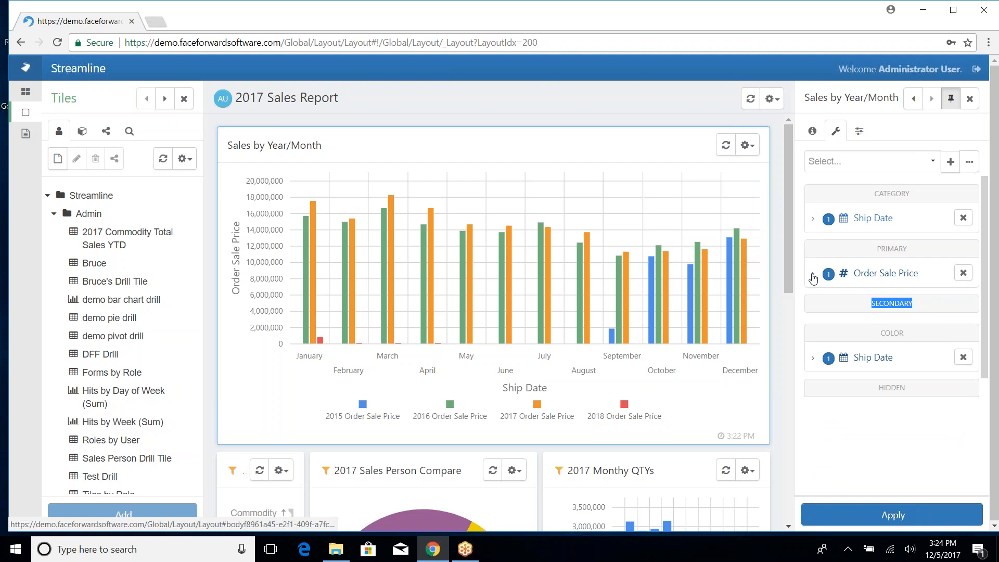
- Change the Primary Order Sale Price series type to Line and apply it
{"action": "left_click", "coordinate": [814, 274]}
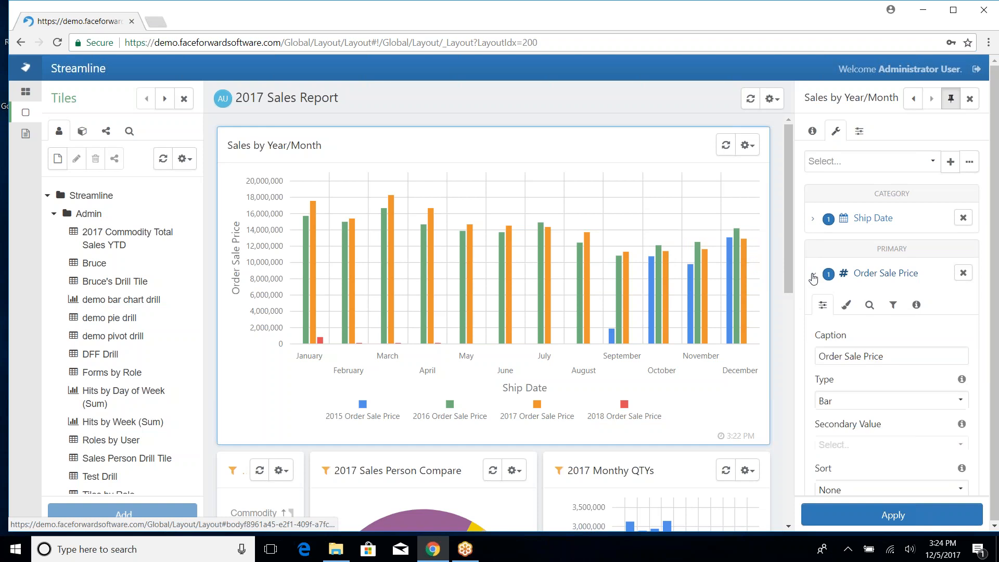
{"action": "left_click", "coordinate": [853, 402]}
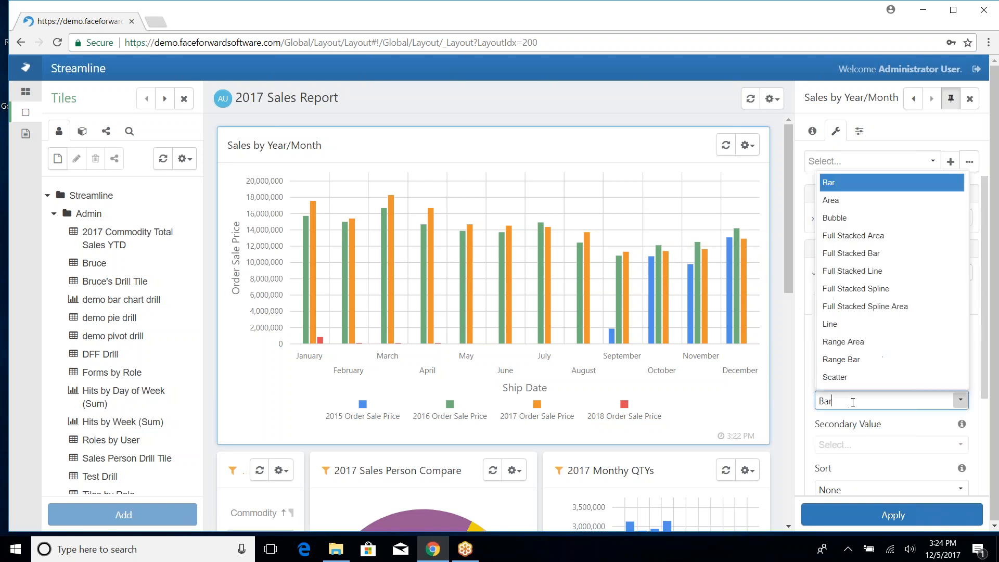
{"action": "left_click", "coordinate": [867, 327]}
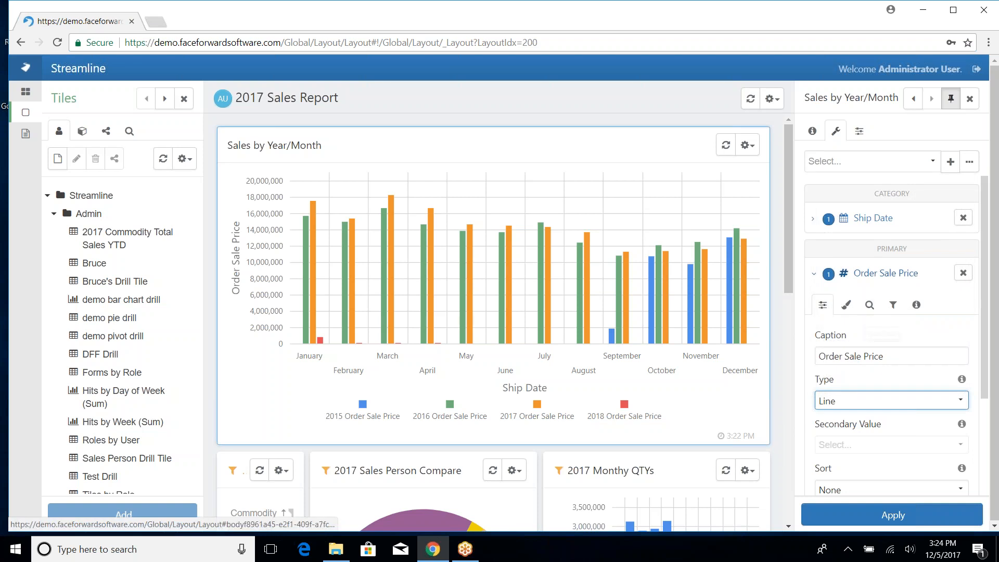
{"action": "left_click", "coordinate": [873, 520]}
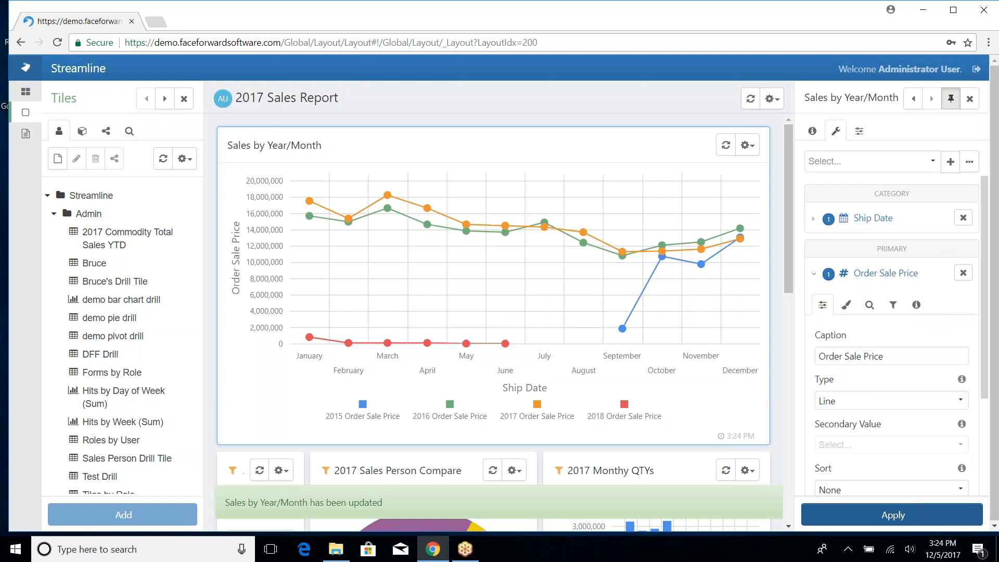